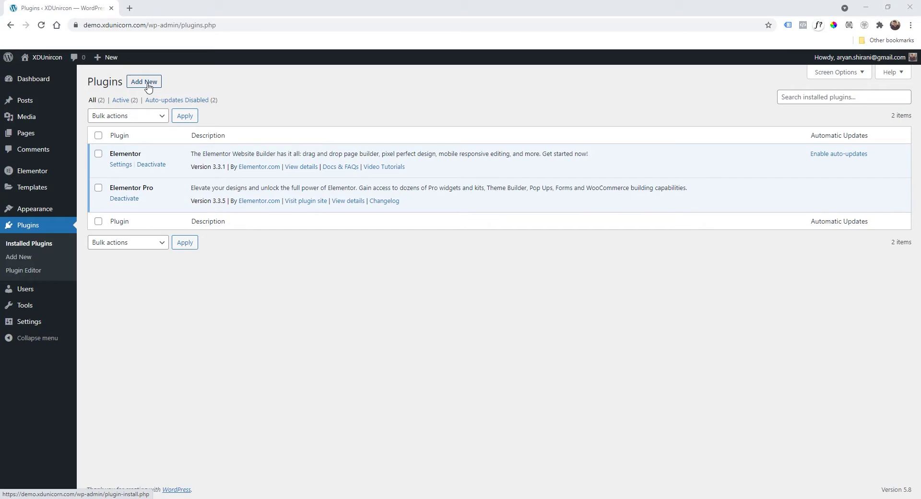
Search the plugin directory for GDPR, then install and activate the GDPR Cookie Compliance (CCPA ready) plugin by Moove Agency
{"action": "left_click", "coordinate": [147, 85]}
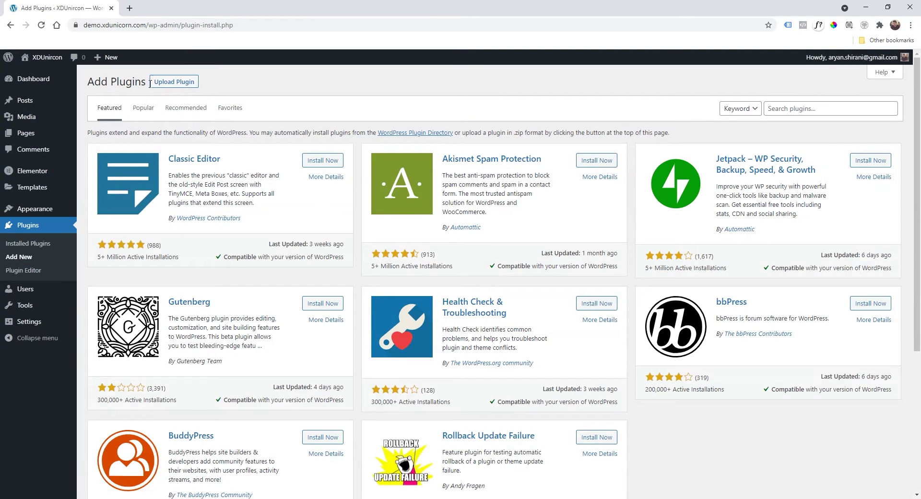
{"action": "left_click", "coordinate": [796, 109]}
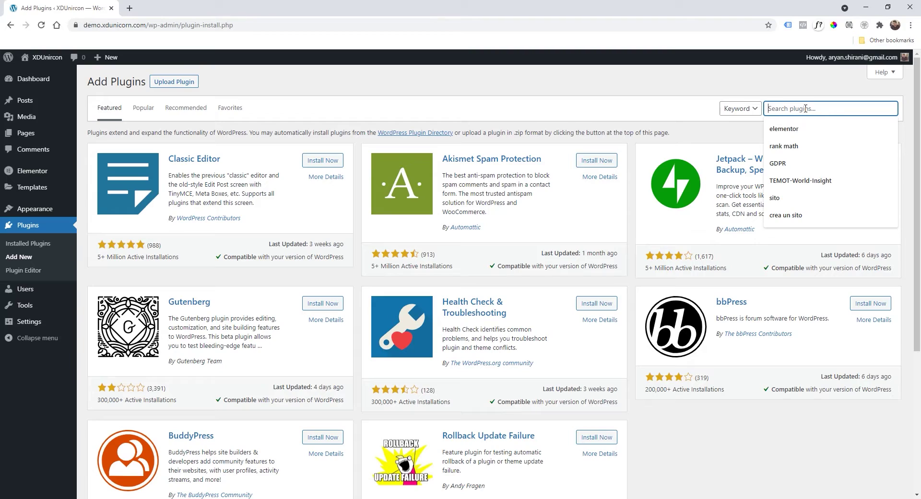
{"action": "type", "text": "GDP"}
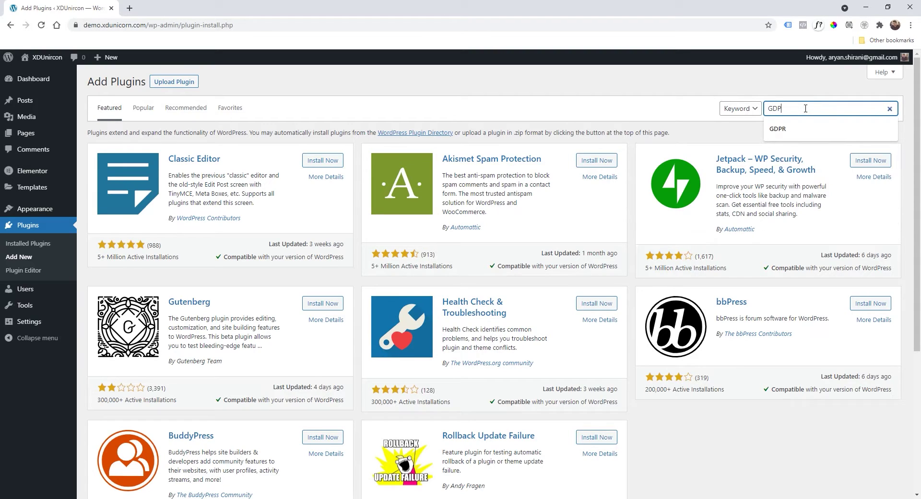
{"action": "type", "text": "R"}
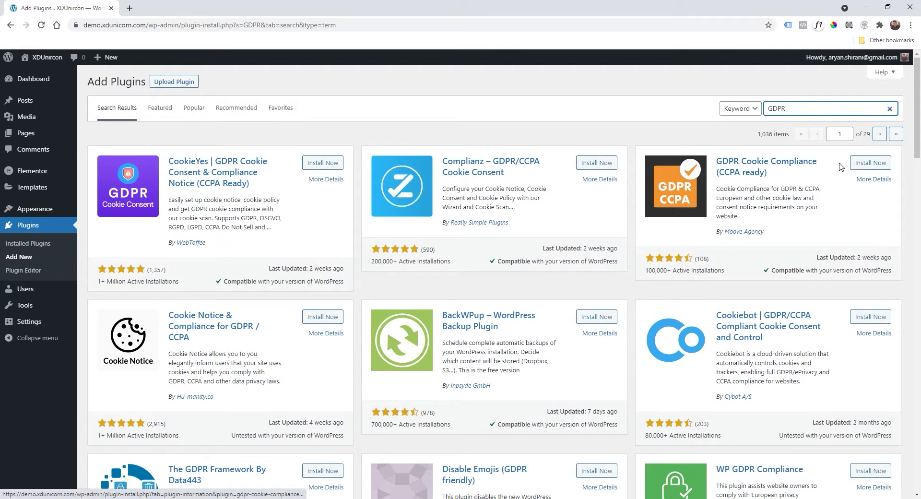
{"action": "left_click", "coordinate": [862, 164]}
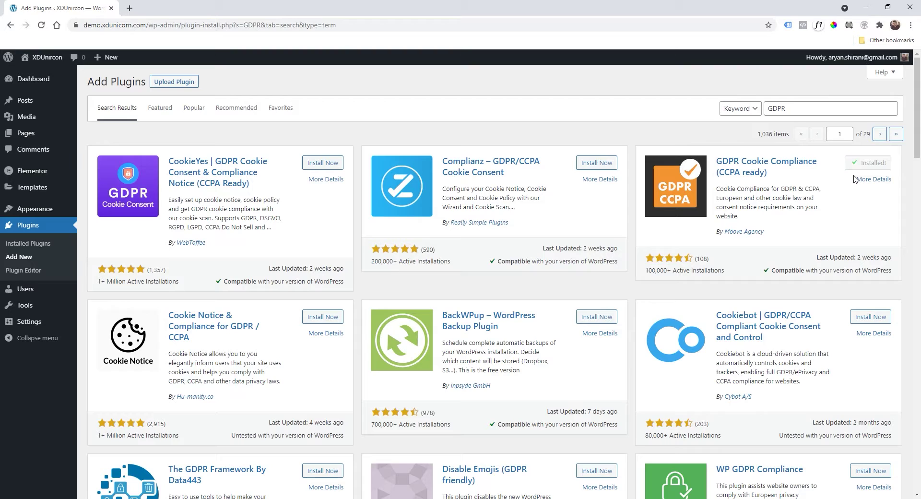
{"action": "left_click", "coordinate": [868, 165]}
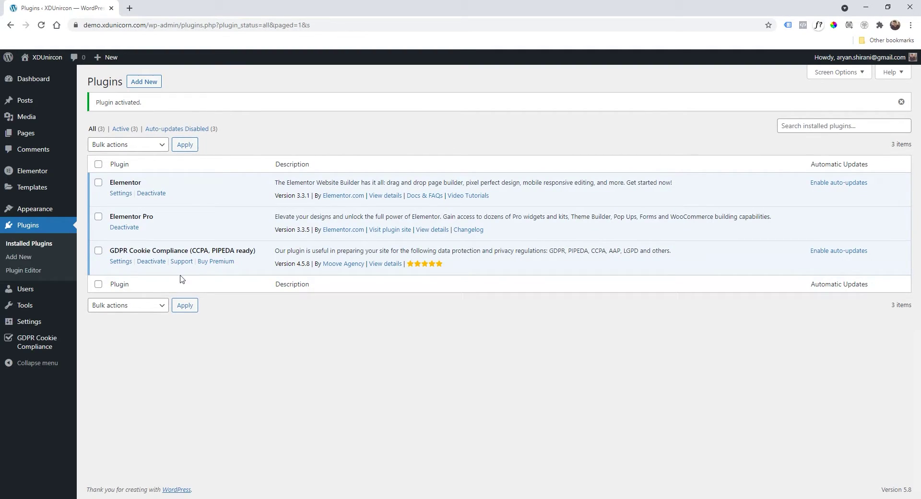
{"action": "left_click_drag", "start_coordinate": [110, 250], "coordinate": [267, 253]}
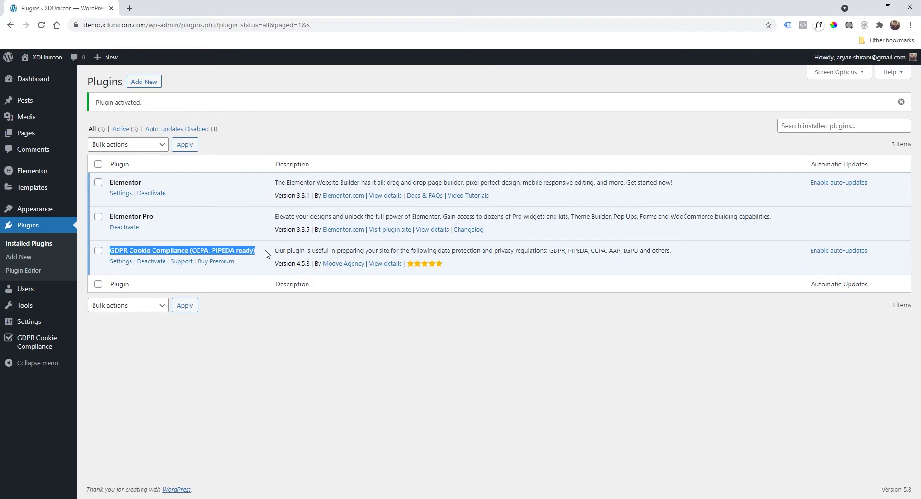
{"action": "left_click", "coordinate": [266, 253]}
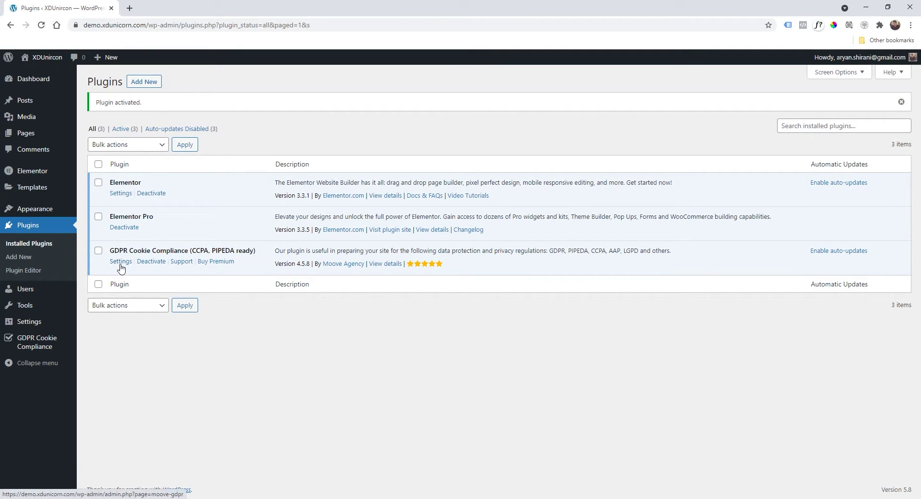
Open the GDPR Cookie Compliance settings and review the branding options for colours, logo, button style and font
{"action": "left_click", "coordinate": [40, 345]}
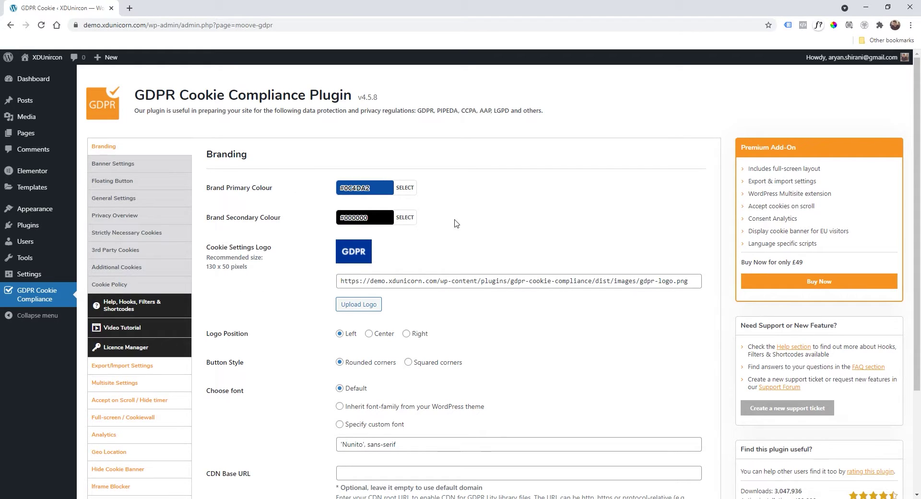
{"action": "scroll", "coordinate": [297, 329], "scroll_direction": "down", "scroll_amount": 2}
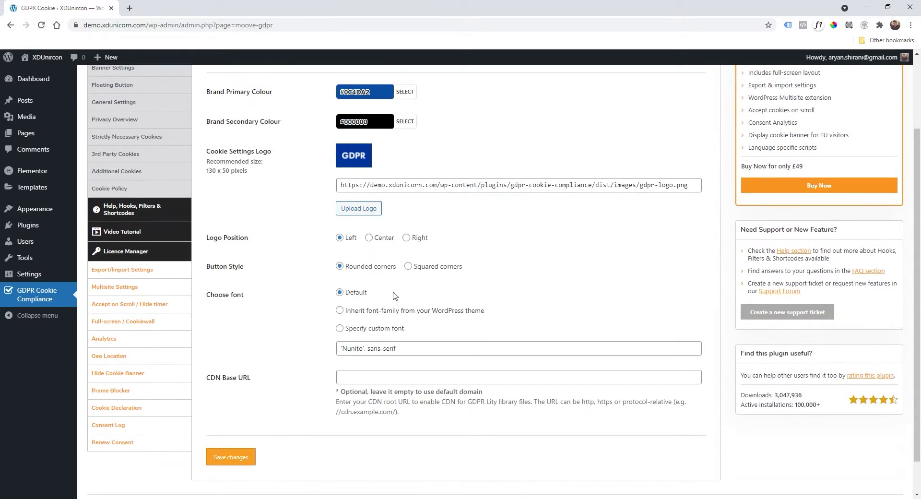
{"action": "scroll", "coordinate": [299, 353], "scroll_direction": "up", "scroll_amount": 2}
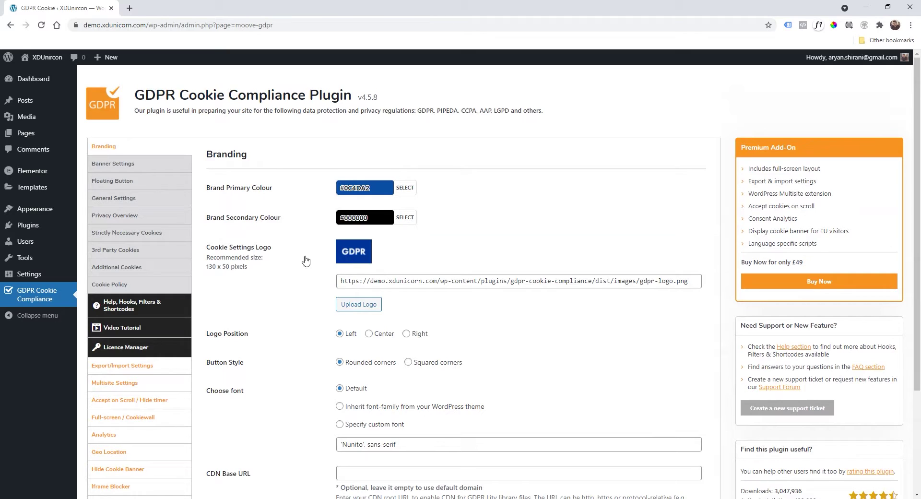
Review the cookie banner's content, button, position and colour scheme options, and save the banner settings
{"action": "left_click", "coordinate": [114, 171]}
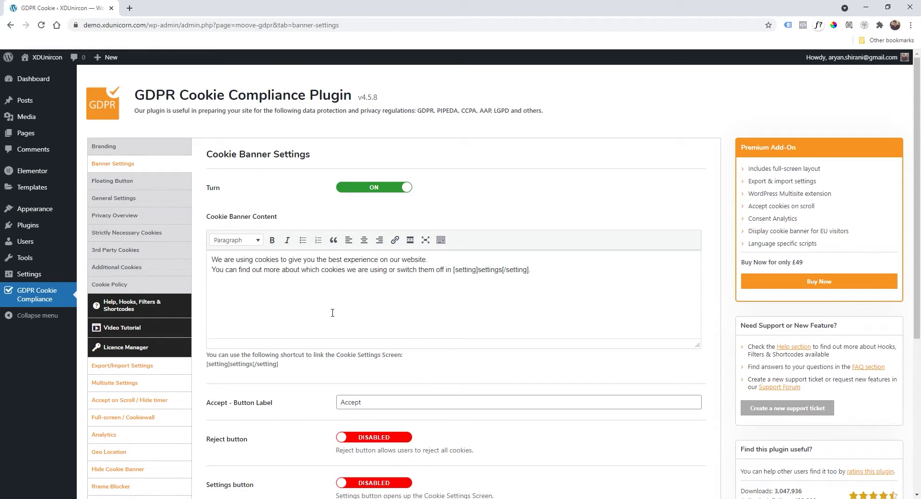
{"action": "key", "text": "ctrl+a"}
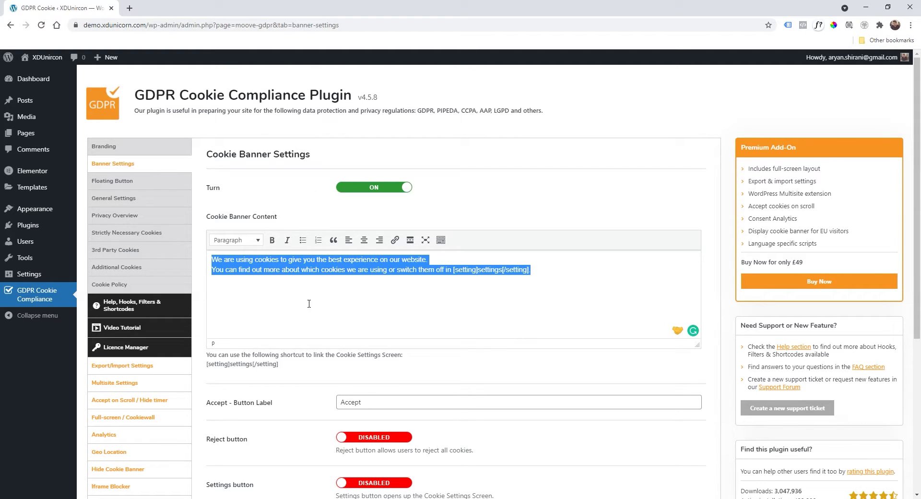
{"action": "scroll", "coordinate": [456, 285], "scroll_direction": "down", "scroll_amount": 4}
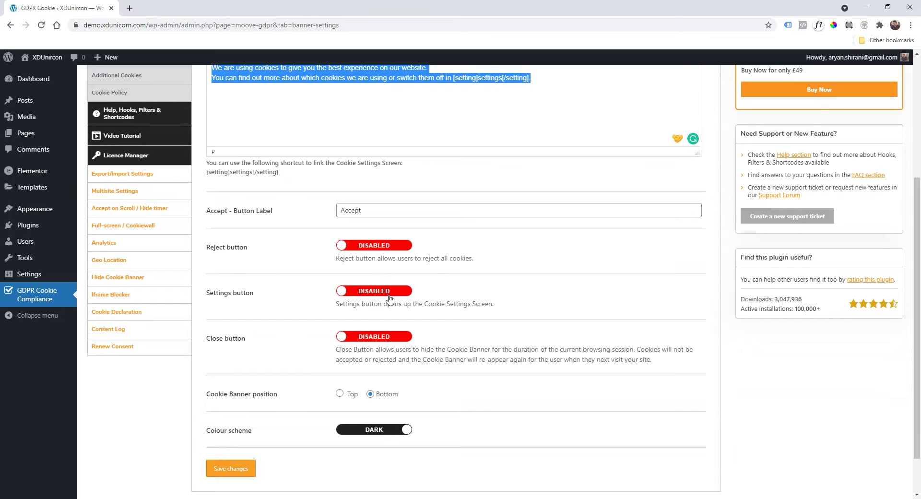
{"action": "scroll", "coordinate": [437, 240], "scroll_direction": "down", "scroll_amount": 1}
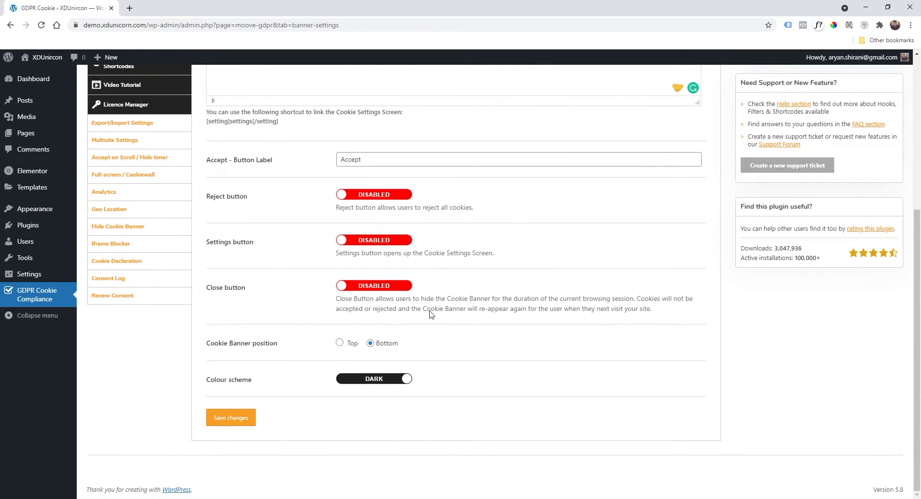
{"action": "scroll", "coordinate": [429, 317], "scroll_direction": "up", "scroll_amount": 3}
{"action": "scroll", "coordinate": [455, 262], "scroll_direction": "down", "scroll_amount": 3}
{"action": "left_click", "coordinate": [232, 418]}
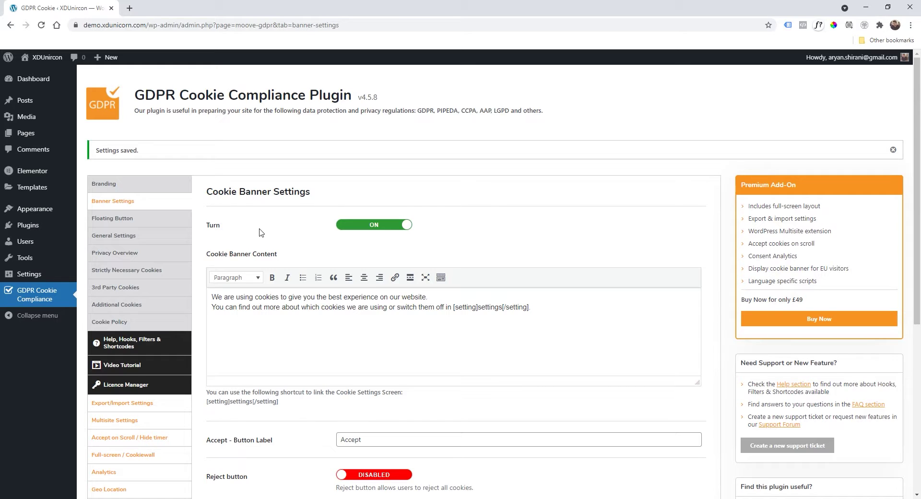
Load demo.xdunicorn.com in a new incognito window to check the site as a visitor
{"action": "key", "text": "ctrl+shift+n"}
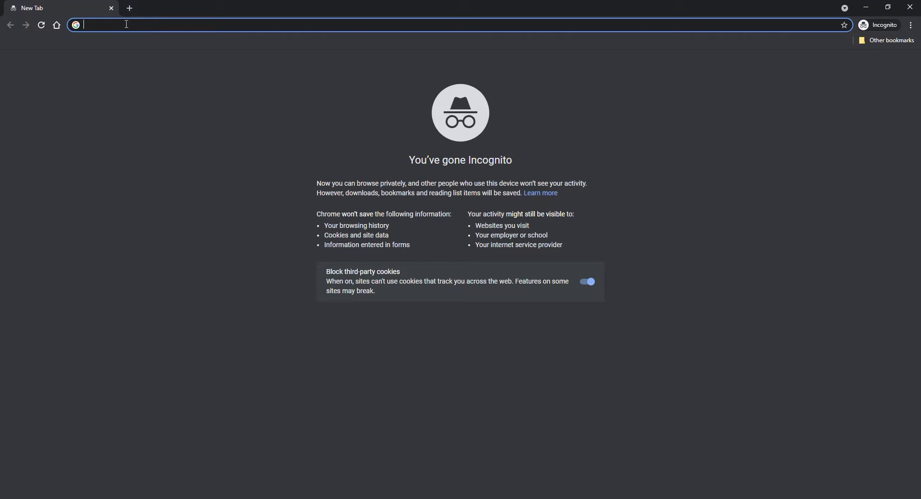
{"action": "type", "text": "d"}
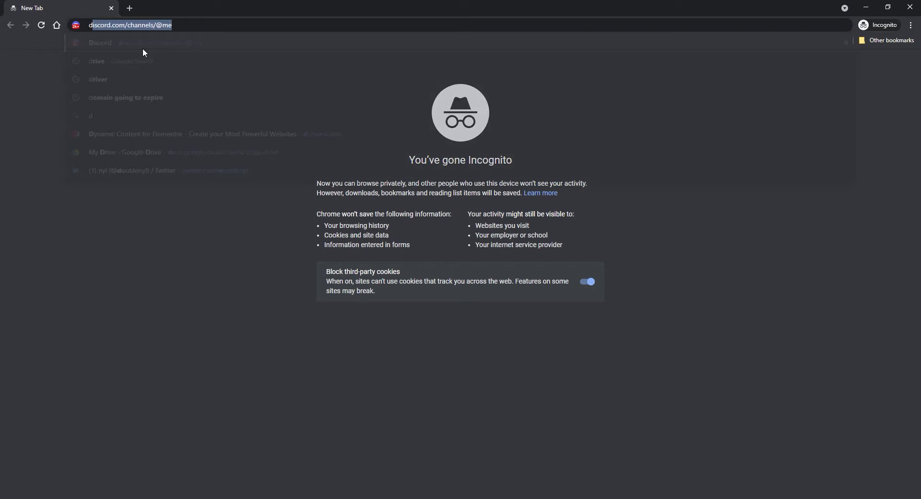
{"action": "type", "text": "emo.xdunicorn.com"}
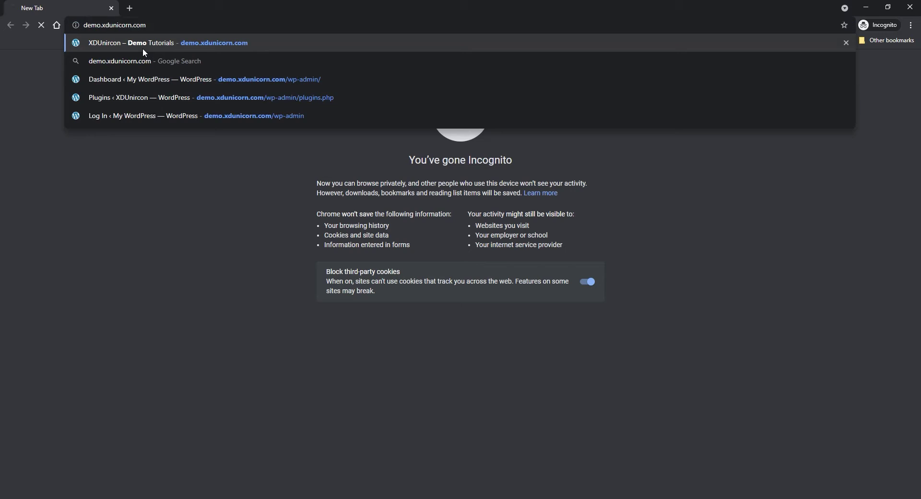
{"action": "key", "text": "Return"}
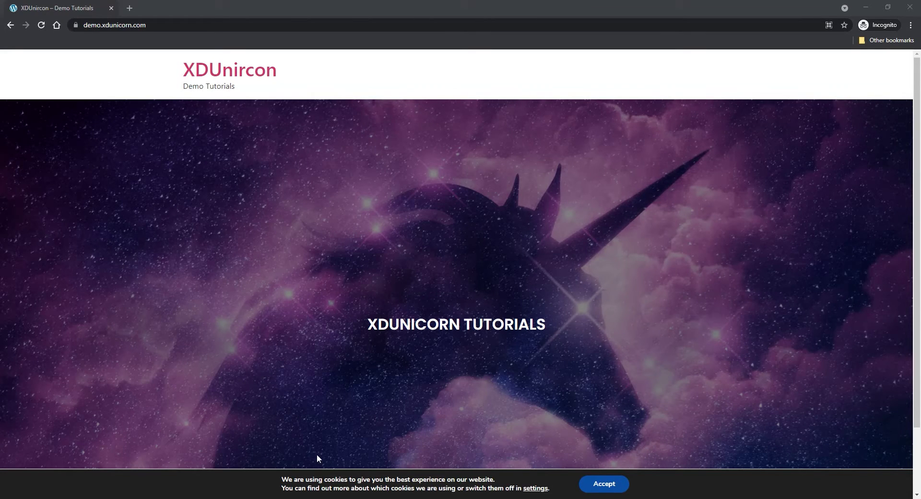
Examine the cookie banner on the live page and view its cookie settings popup, closing it without changes
{"action": "scroll", "coordinate": [318, 307], "scroll_direction": "down", "scroll_amount": 2}
{"action": "scroll", "coordinate": [331, 297], "scroll_direction": "up", "scroll_amount": 2}
{"action": "left_click", "coordinate": [534, 490]}
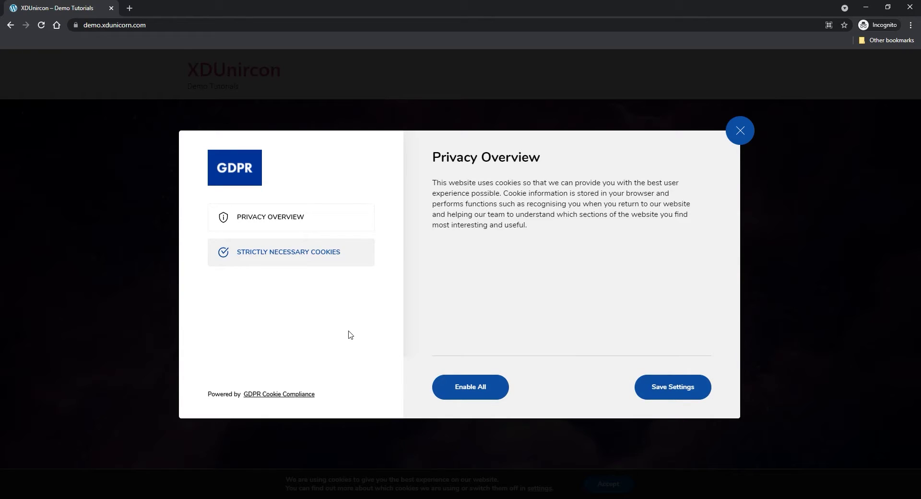
{"action": "left_click", "coordinate": [739, 131]}
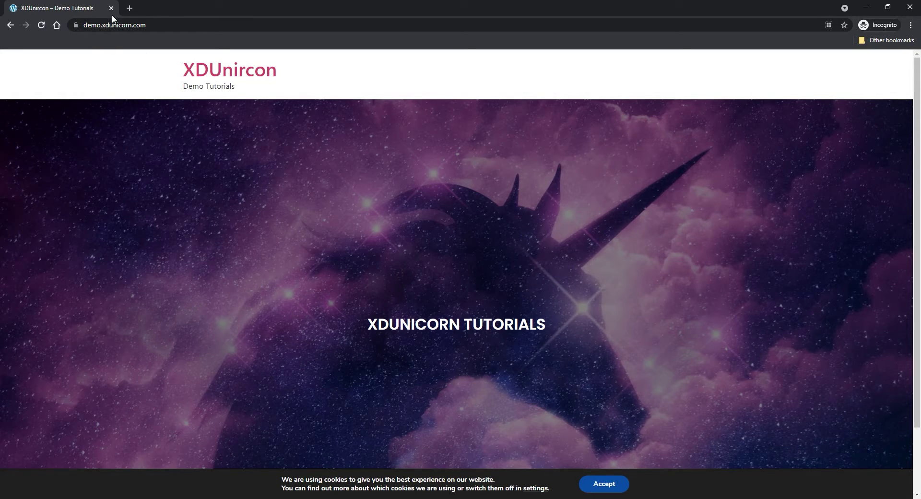
Return to the plugin settings in WordPress and review the Floating Button, General Settings and Privacy Overview sections
{"action": "key", "text": "alt+Tab"}
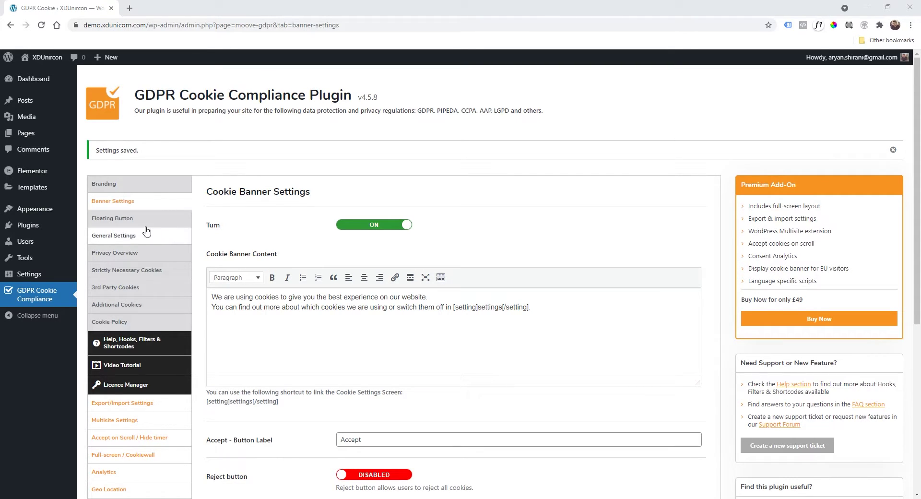
{"action": "left_click", "coordinate": [112, 220]}
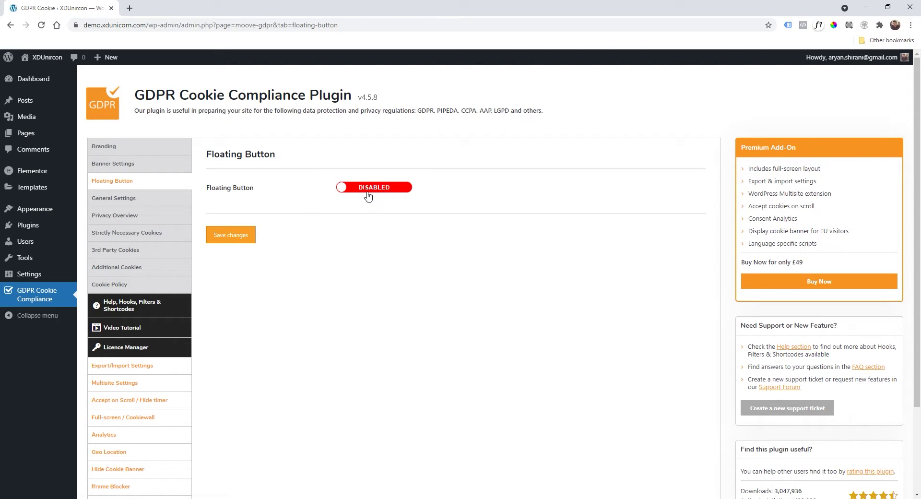
{"action": "left_click", "coordinate": [108, 198]}
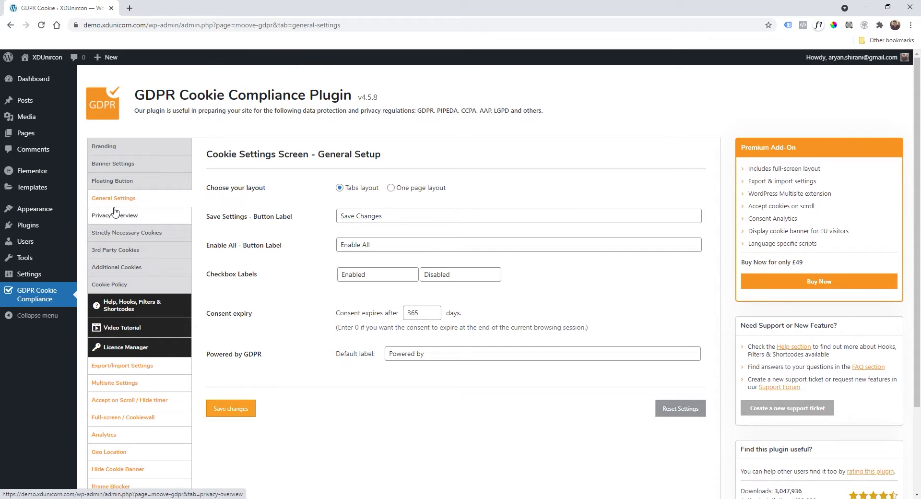
{"action": "left_click", "coordinate": [131, 220]}
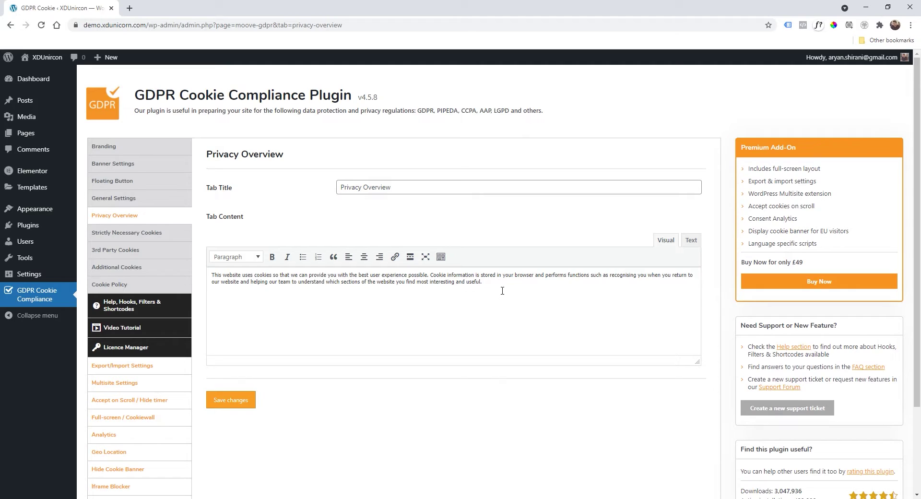
{"action": "left_click_drag", "start_coordinate": [502, 291], "coordinate": [211, 276]}
{"action": "left_click", "coordinate": [537, 305]}
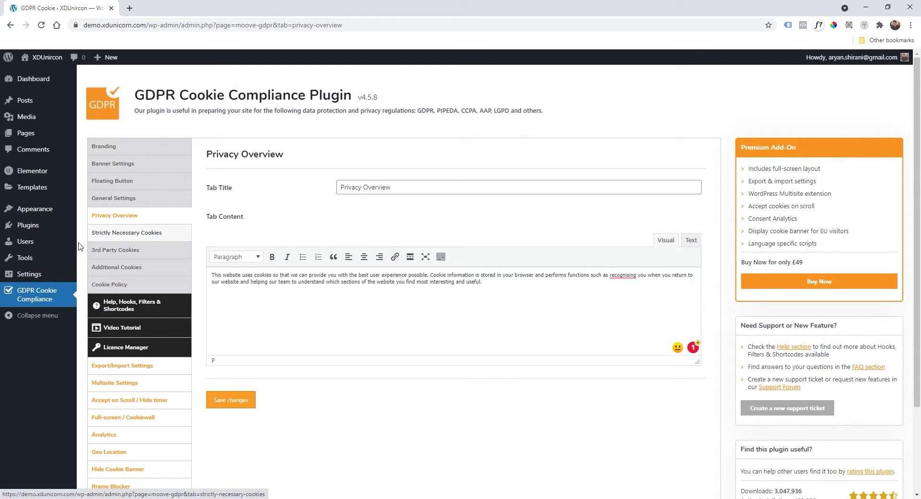
Leave Strictly Necessary Cookies on Optional (user selects their preferences), review its content and warning messages, and save the settings
{"action": "left_click", "coordinate": [112, 252]}
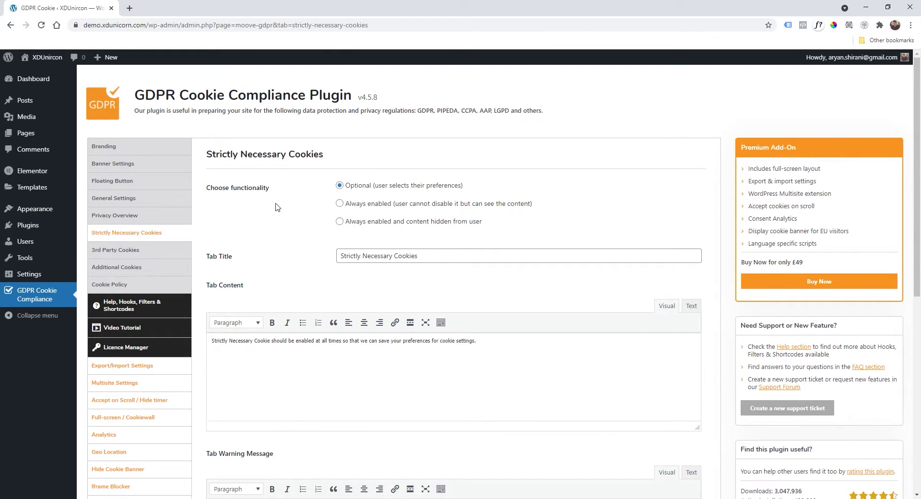
{"action": "left_click", "coordinate": [364, 209]}
{"action": "left_click", "coordinate": [339, 186]}
{"action": "scroll", "coordinate": [285, 265], "scroll_direction": "down", "scroll_amount": 1}
{"action": "scroll", "coordinate": [331, 349], "scroll_direction": "down", "scroll_amount": 1}
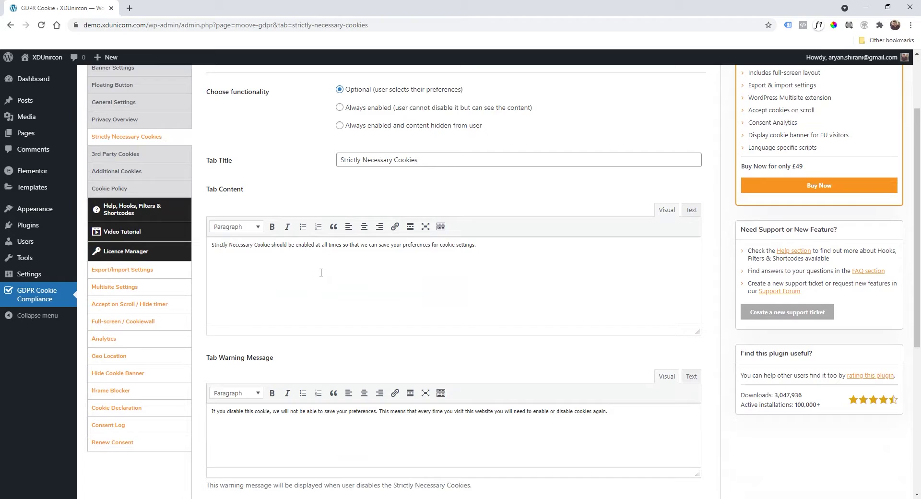
{"action": "scroll", "coordinate": [377, 294], "scroll_direction": "down", "scroll_amount": 3}
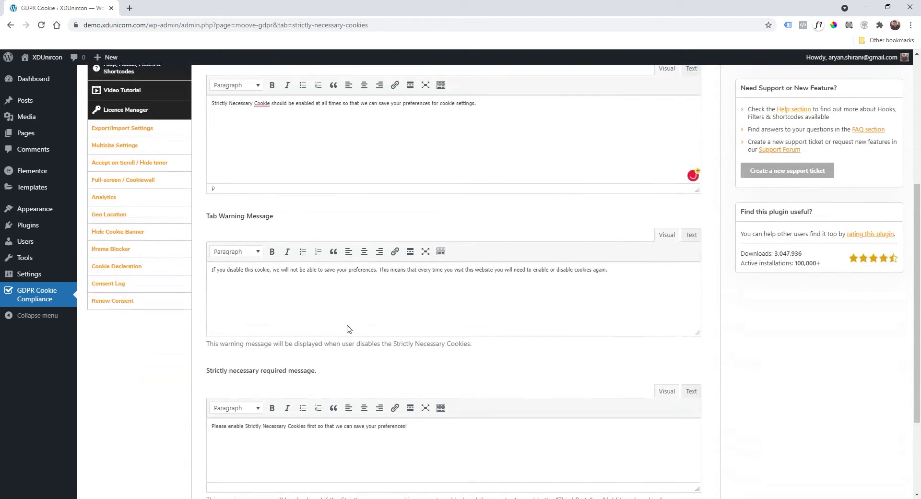
{"action": "scroll", "coordinate": [414, 297], "scroll_direction": "down", "scroll_amount": 2}
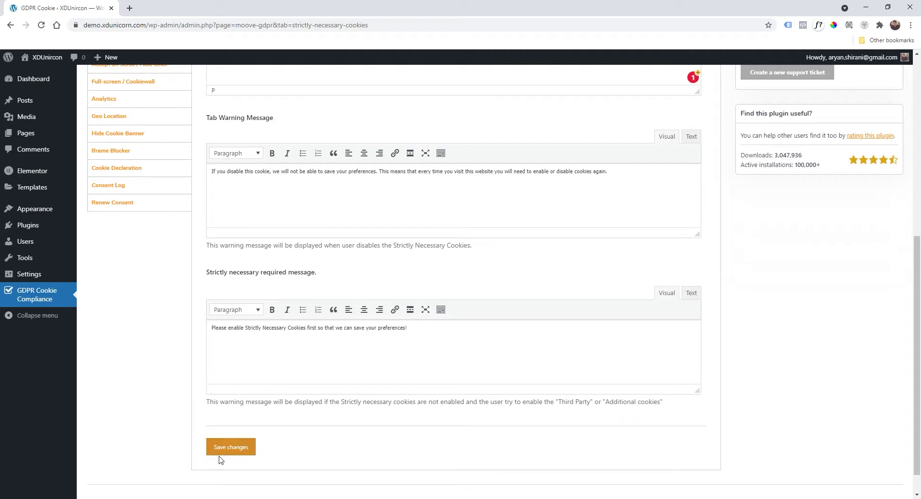
{"action": "left_click", "coordinate": [221, 450]}
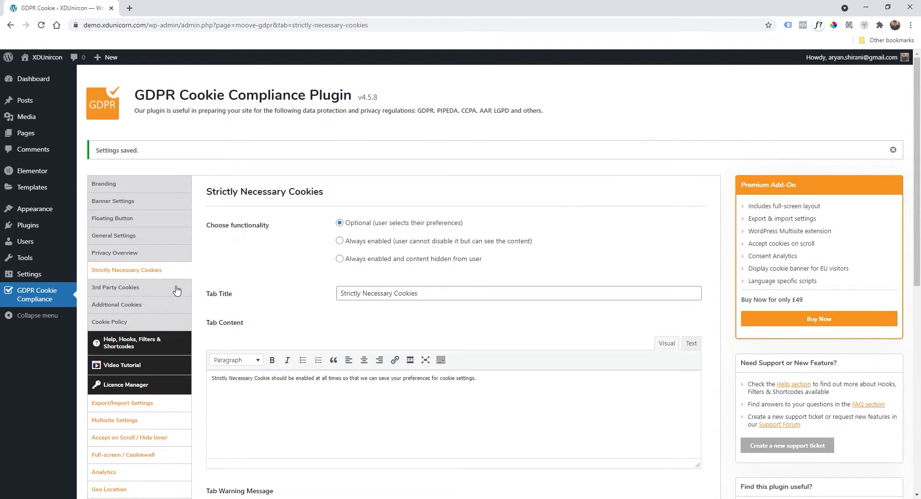
Turn on 3rd Party Cookies and set their default status to enabled
{"action": "left_click", "coordinate": [118, 291]}
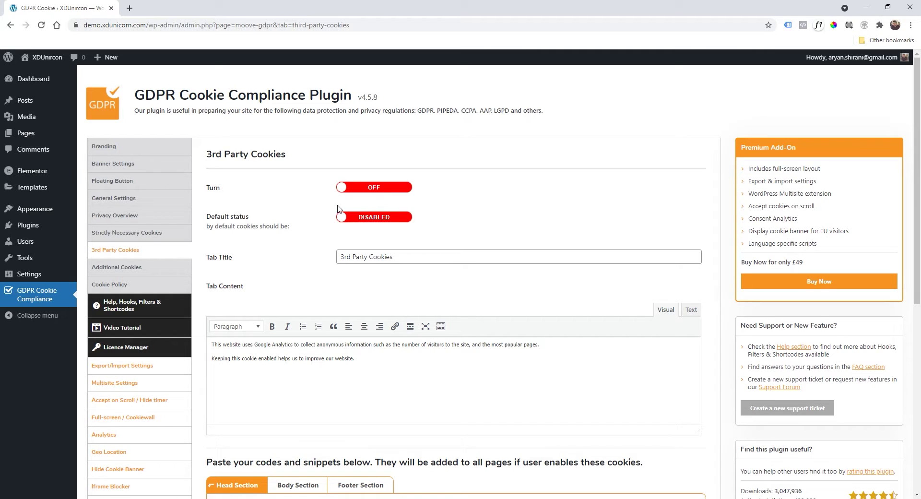
{"action": "left_click", "coordinate": [378, 190]}
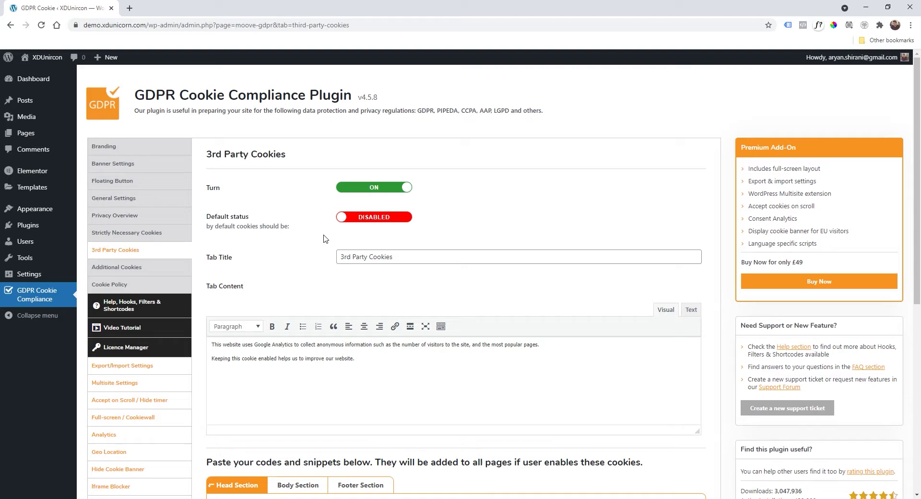
{"action": "left_click", "coordinate": [368, 221]}
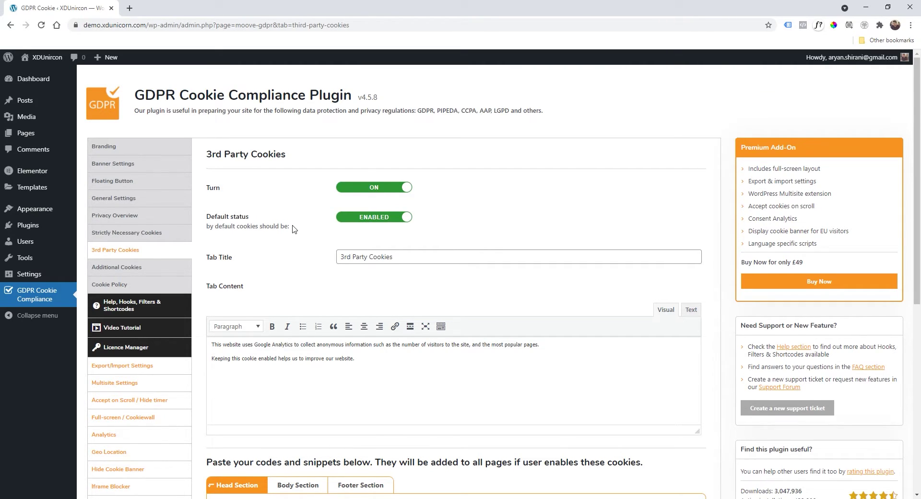
Review the 3rd Party Cookies tab title, tab content and the script fields for the head and body sections
{"action": "scroll", "coordinate": [294, 227], "scroll_direction": "down", "scroll_amount": 1}
{"action": "left_click_drag", "start_coordinate": [411, 209], "coordinate": [308, 215]}
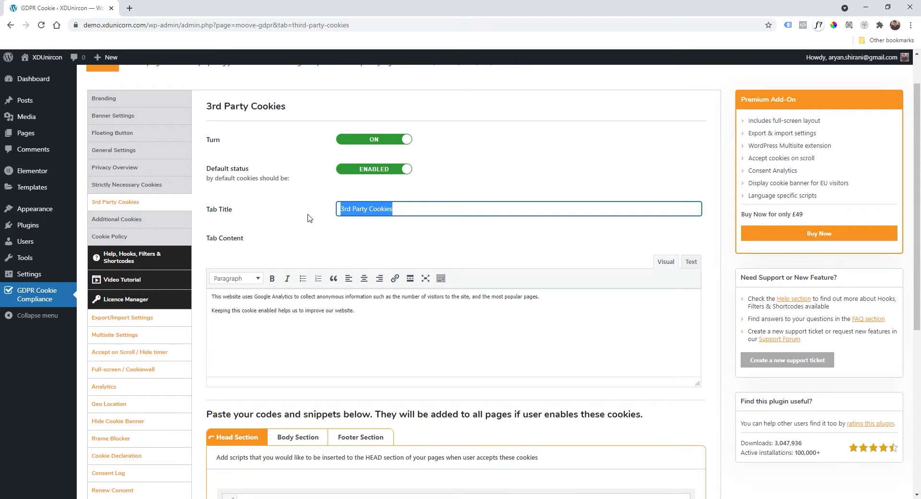
{"action": "left_click", "coordinate": [309, 218]}
{"action": "scroll", "coordinate": [400, 316], "scroll_direction": "down", "scroll_amount": 4}
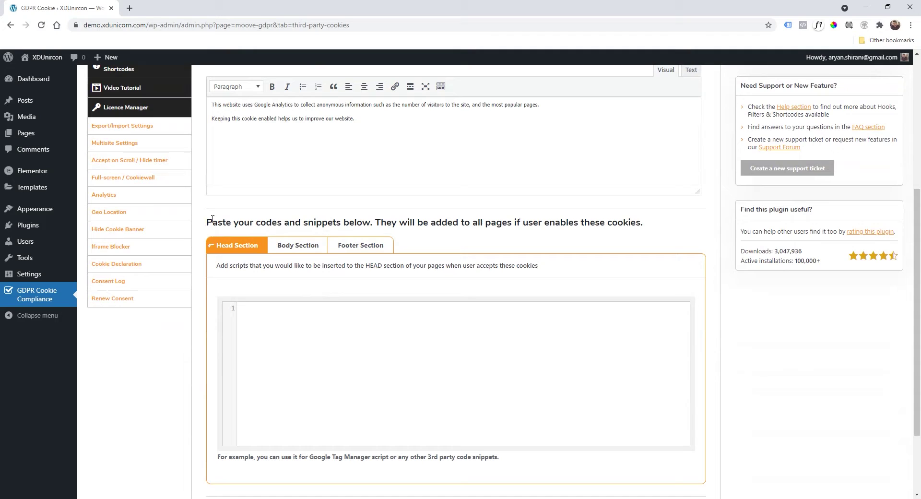
{"action": "left_click", "coordinate": [283, 336]}
{"action": "left_click", "coordinate": [298, 245]}
{"action": "left_click", "coordinate": [237, 245]}
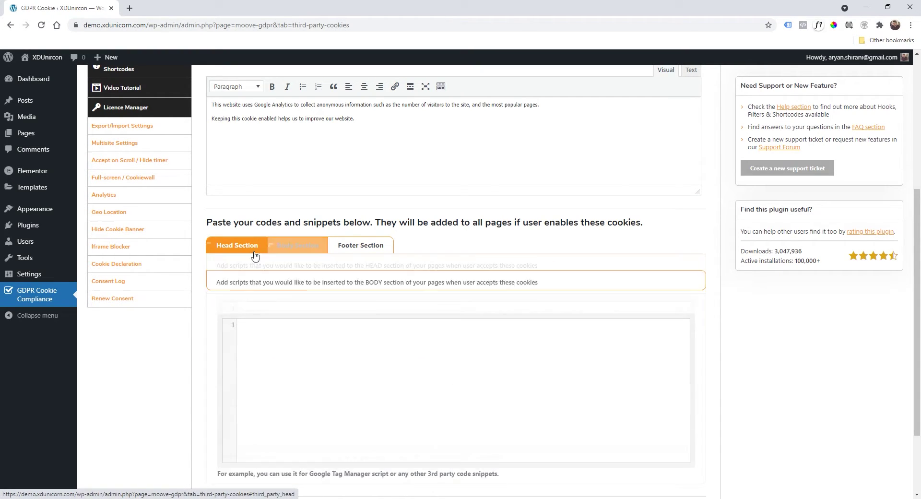
{"action": "scroll", "coordinate": [298, 329], "scroll_direction": "up", "scroll_amount": 5}
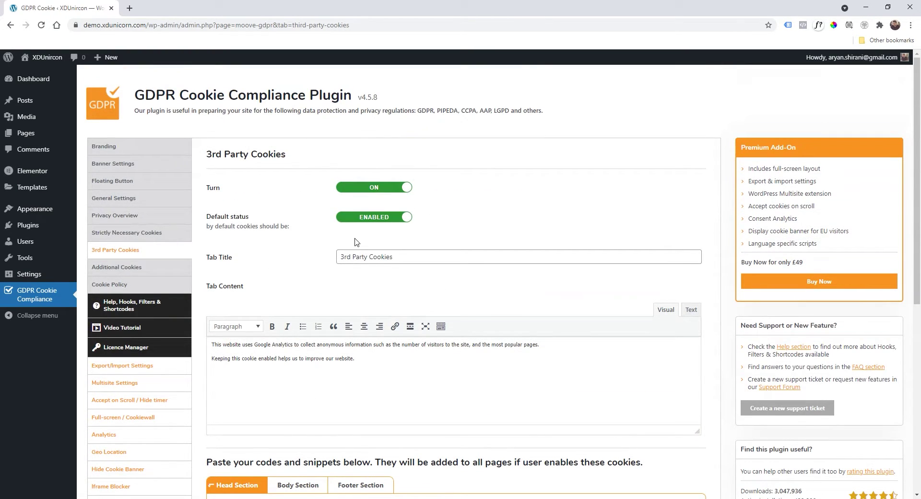
{"action": "scroll", "coordinate": [390, 246], "scroll_direction": "down", "scroll_amount": 6}
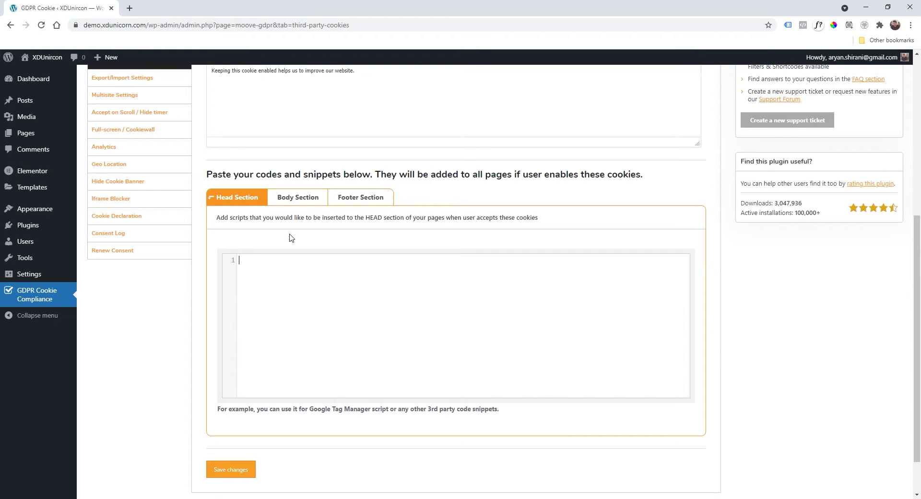
{"action": "scroll", "coordinate": [268, 220], "scroll_direction": "up", "scroll_amount": 6}
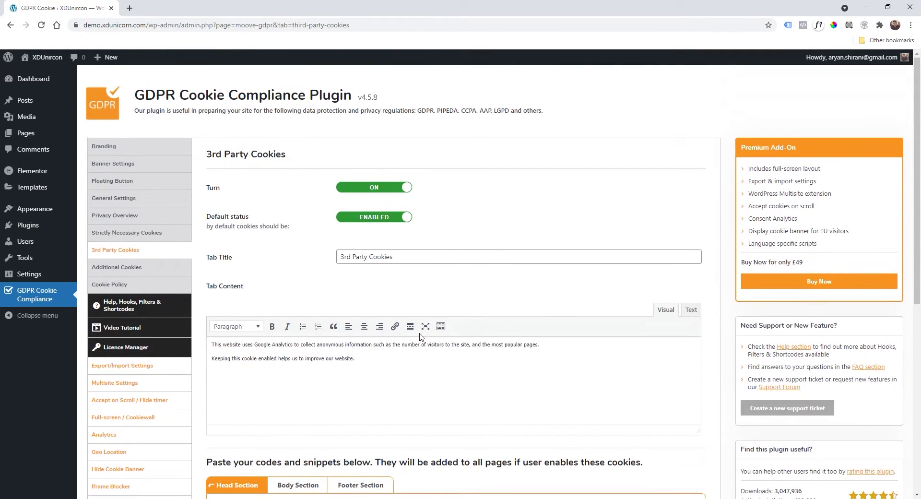
{"action": "scroll", "coordinate": [480, 355], "scroll_direction": "down", "scroll_amount": 6}
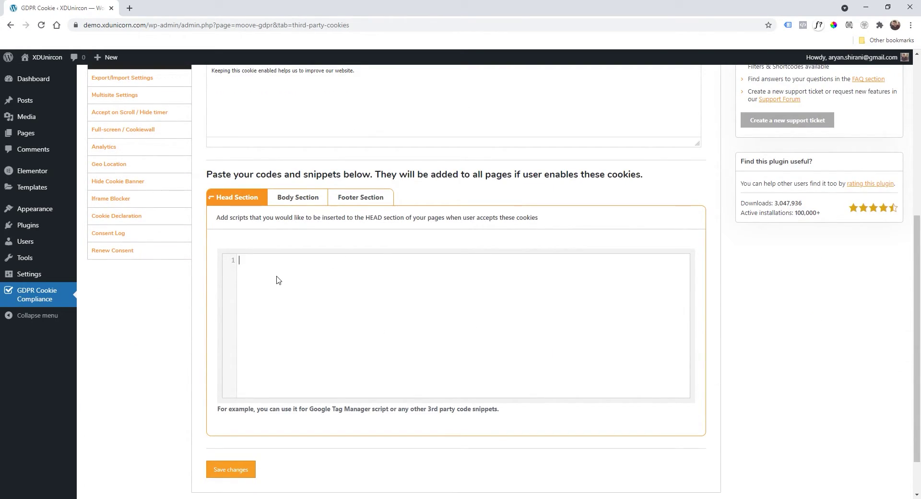
Enter the placeholder text "fsdfsd" as the head section script for 3rd Party Cookies and save the settings
{"action": "left_click", "coordinate": [243, 470]}
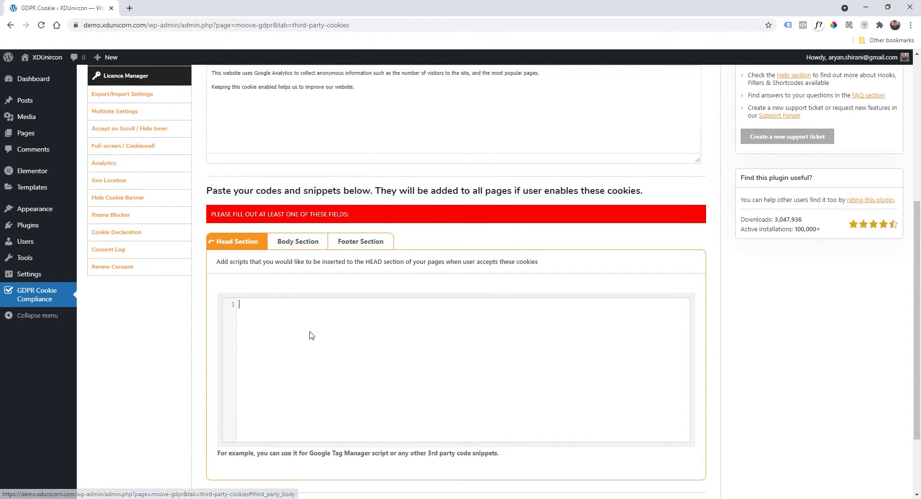
{"action": "type", "text": "fsdfsd"}
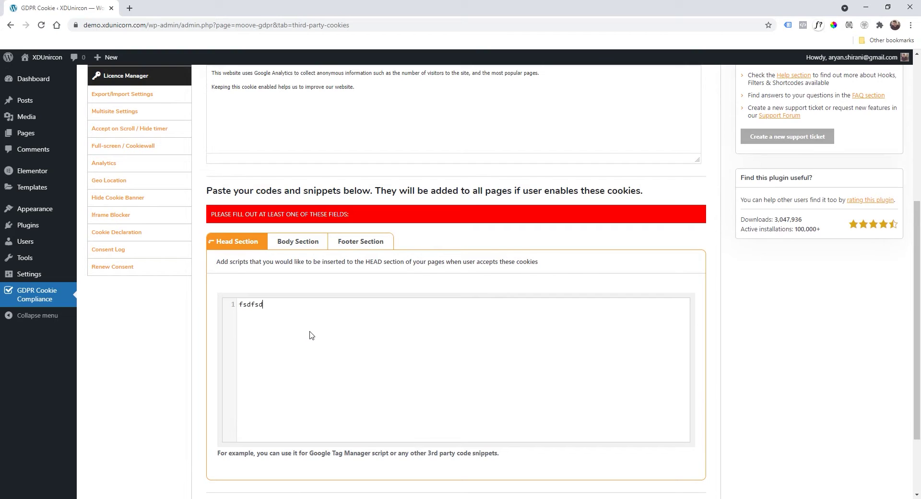
{"action": "scroll", "coordinate": [310, 336], "scroll_direction": "down", "scroll_amount": 2}
{"action": "left_click", "coordinate": [247, 417]}
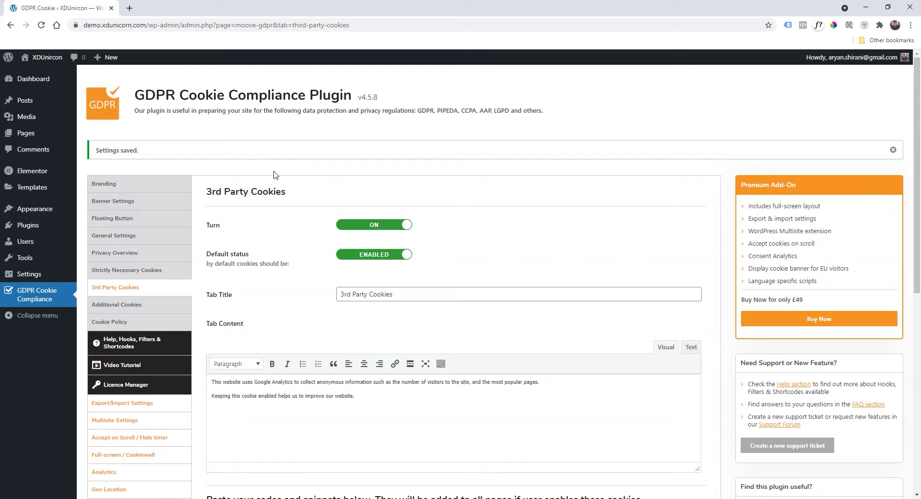
Check the site's cookie settings popup in a private window, viewing all three cookie sections, and close it without changes
{"action": "key", "text": "ctrl+shift+n"}
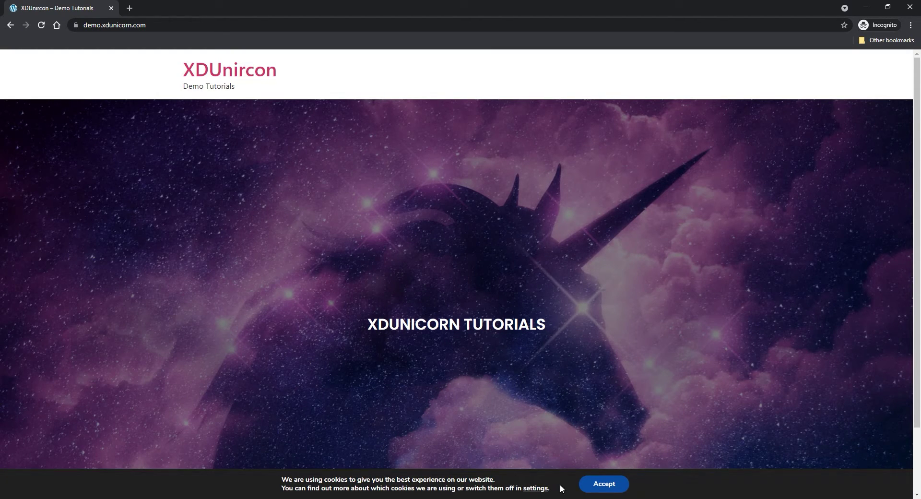
{"action": "left_click", "coordinate": [535, 488]}
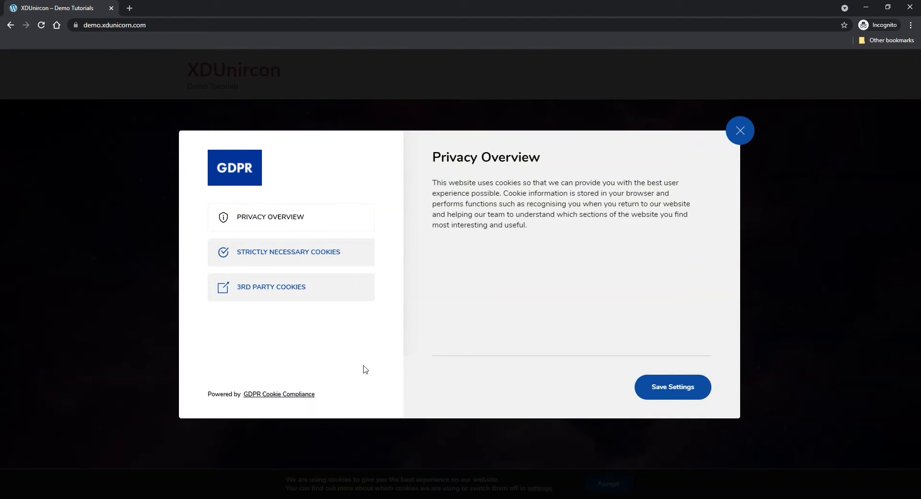
{"action": "left_click", "coordinate": [254, 295]}
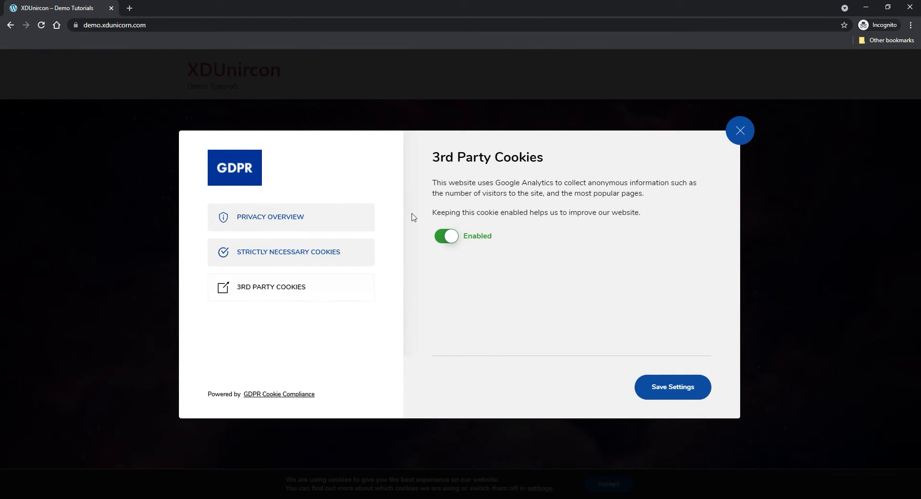
{"action": "left_click", "coordinate": [296, 252]}
{"action": "left_click", "coordinate": [286, 222]}
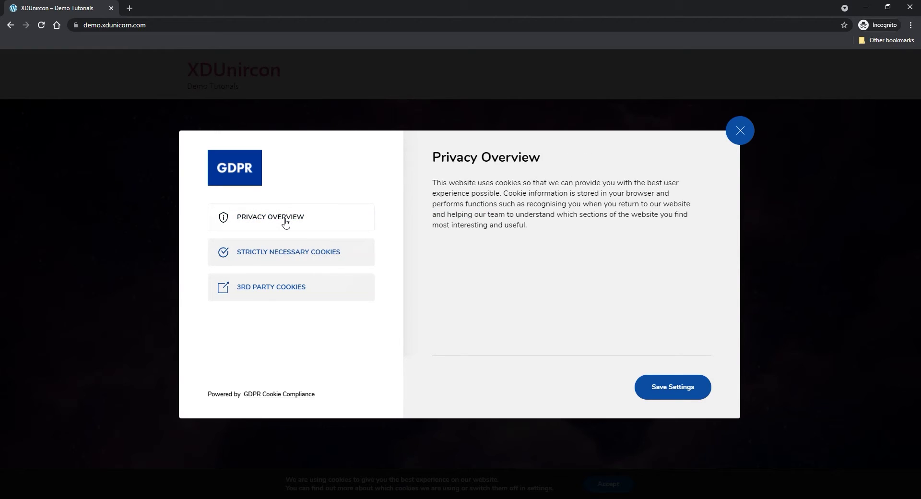
{"action": "left_click", "coordinate": [272, 257]}
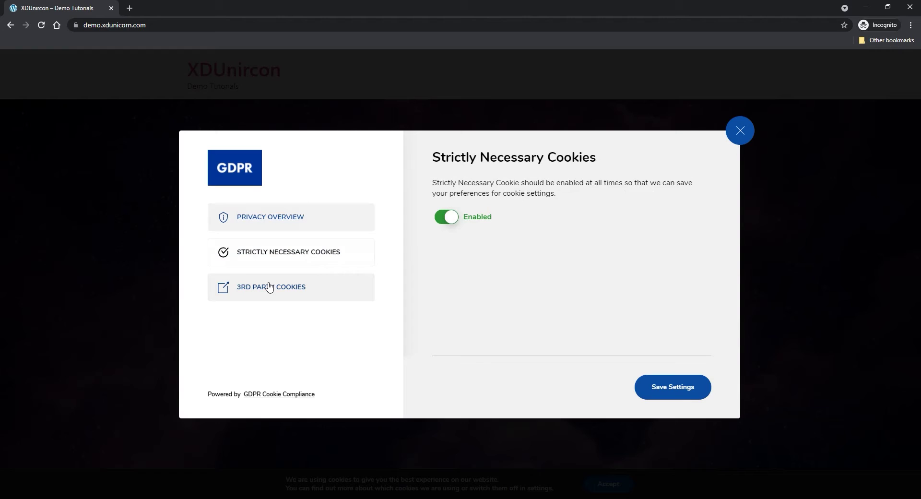
{"action": "left_click", "coordinate": [277, 290]}
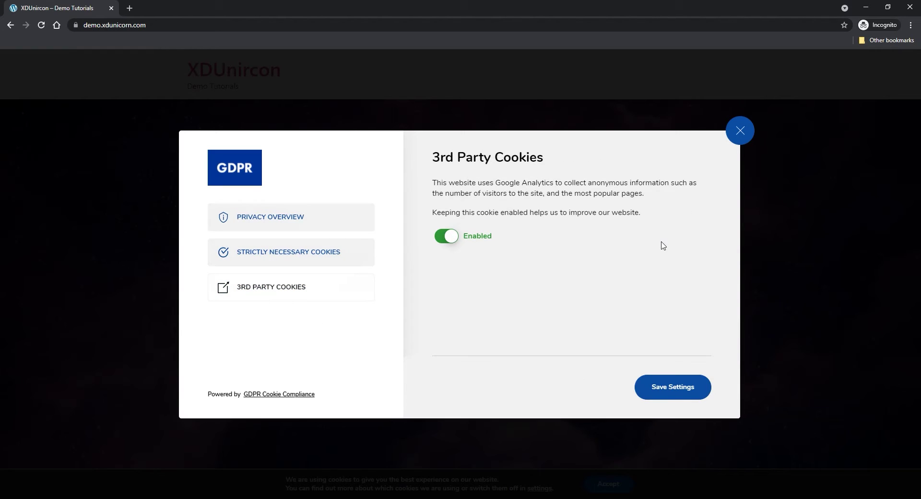
{"action": "left_click", "coordinate": [739, 133]}
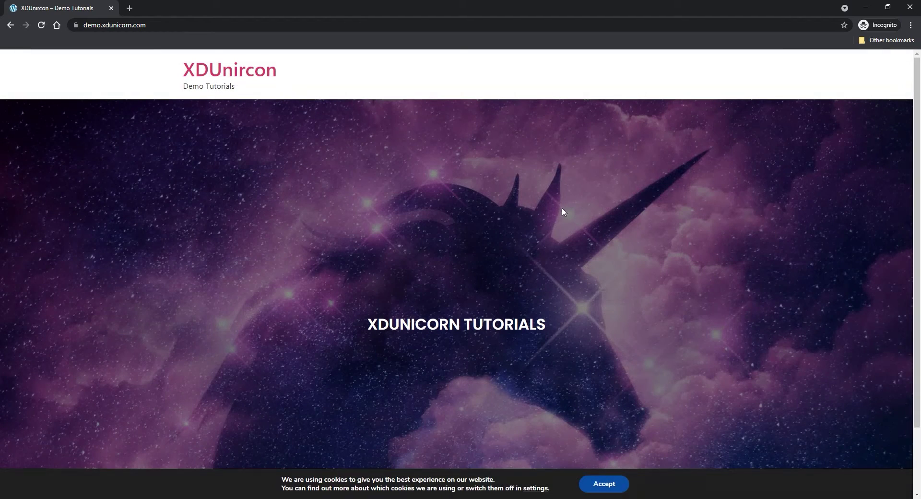
{"action": "left_click", "coordinate": [111, 8]}
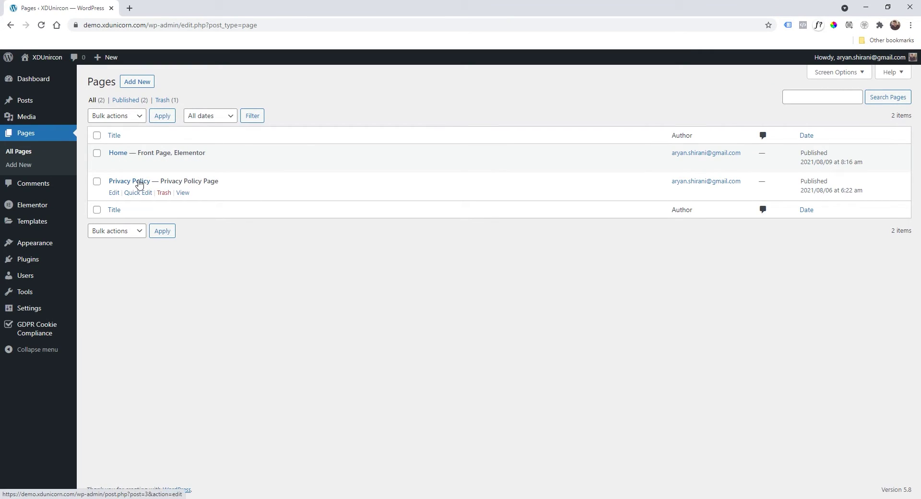
Open the Privacy Policy page for editing and add the paragraph "If you want to change your cookies click Settings" under the Cookies heading
{"action": "left_click", "coordinate": [183, 194]}
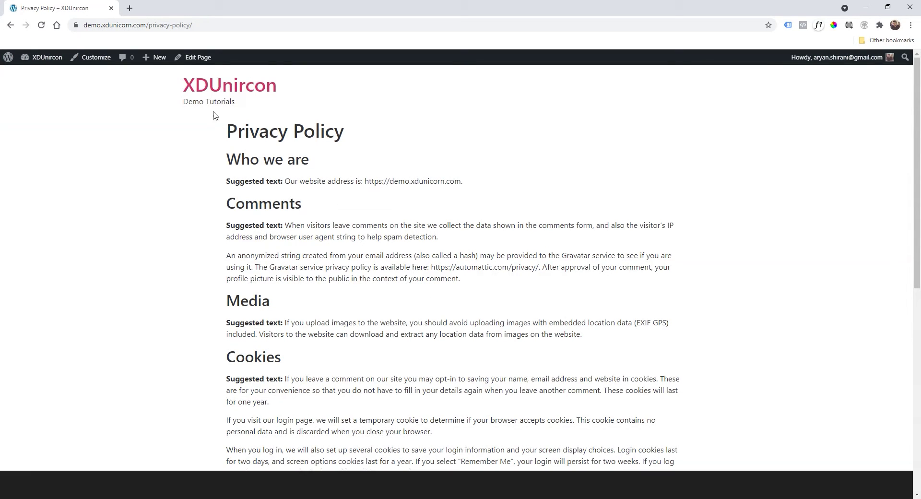
{"action": "left_click", "coordinate": [196, 58]}
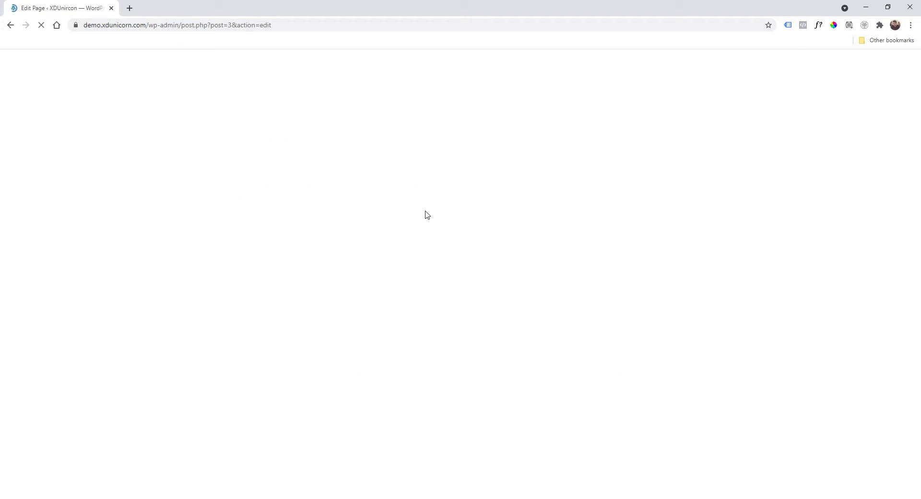
{"action": "scroll", "coordinate": [261, 209], "scroll_direction": "down", "scroll_amount": 3}
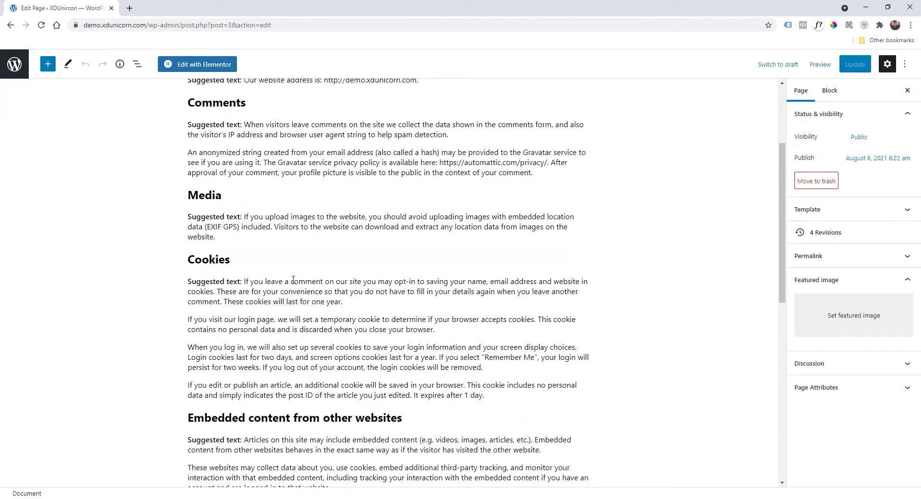
{"action": "left_click", "coordinate": [247, 264]}
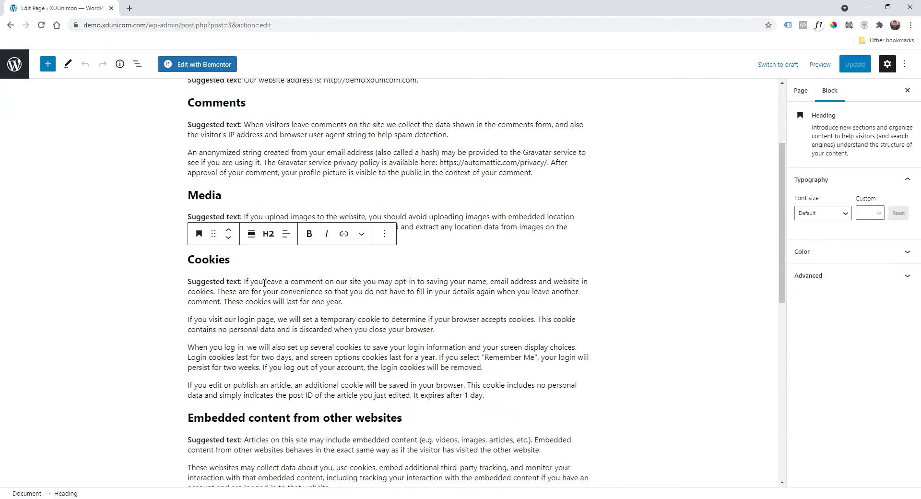
{"action": "key", "text": "Return"}
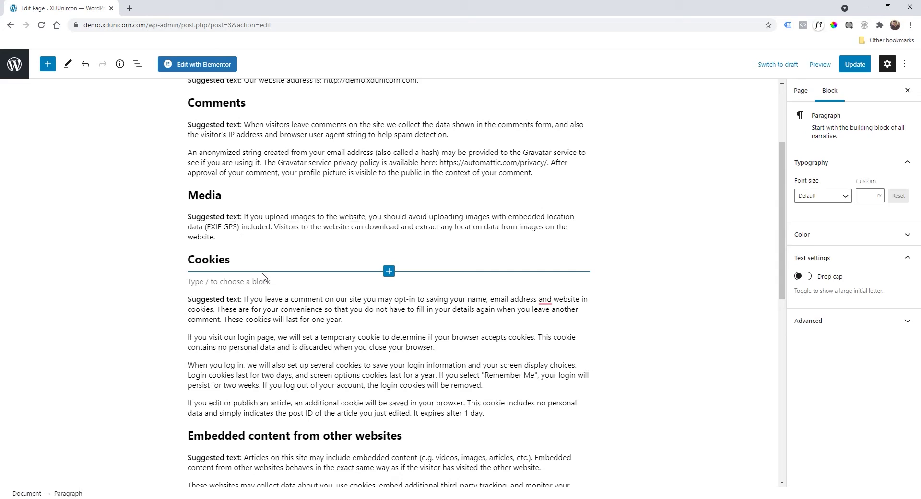
{"action": "type", "text": "If you wan't to change your cookies "}
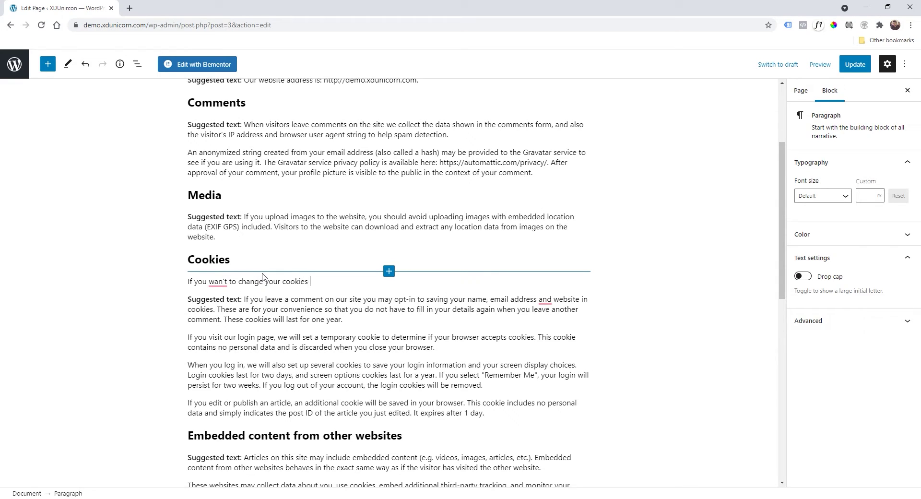
{"action": "type", "text": "click Settings"}
{"action": "right_click", "coordinate": [217, 282]}
{"action": "left_click", "coordinate": [220, 298]}
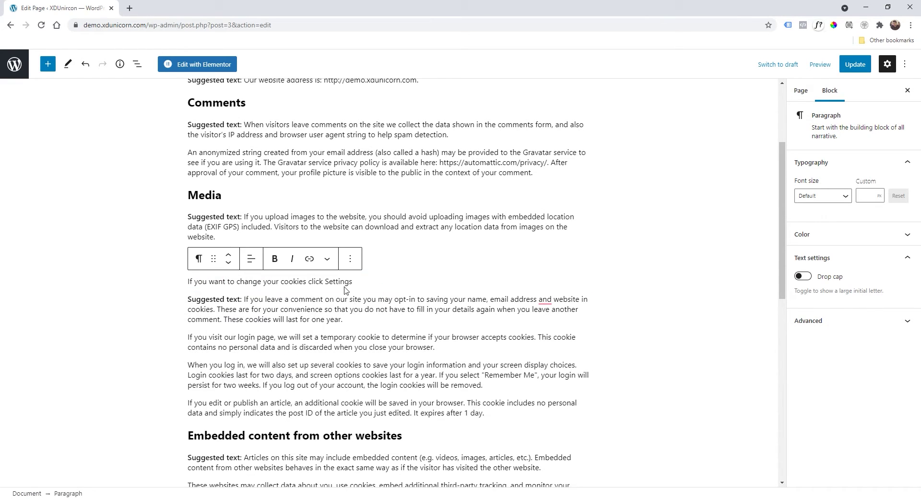
Link the word "Settings" in the new paragraph to #moove_gdpr_cookie_modal and update the page
{"action": "left_click", "coordinate": [353, 282]}
{"action": "left_click_drag", "start_coordinate": [353, 282], "coordinate": [325, 282]}
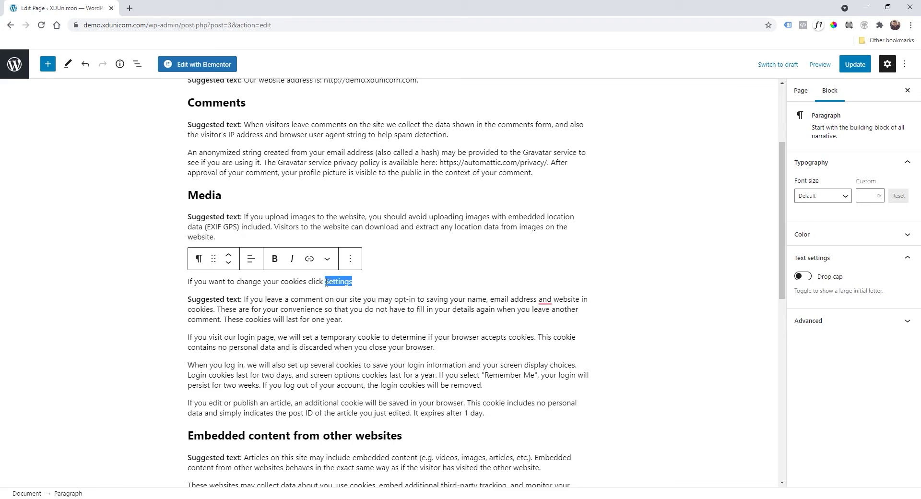
{"action": "left_click", "coordinate": [310, 259]}
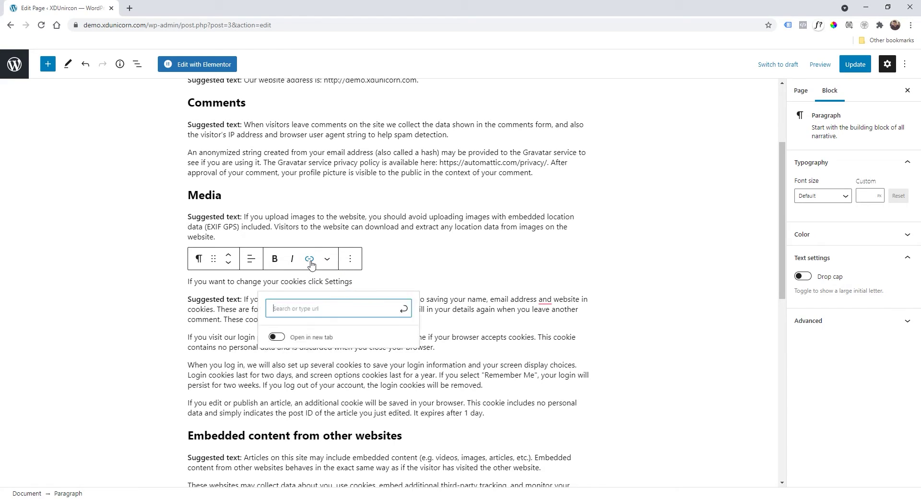
{"action": "right_click", "coordinate": [305, 310]}
{"action": "left_click", "coordinate": [341, 379]}
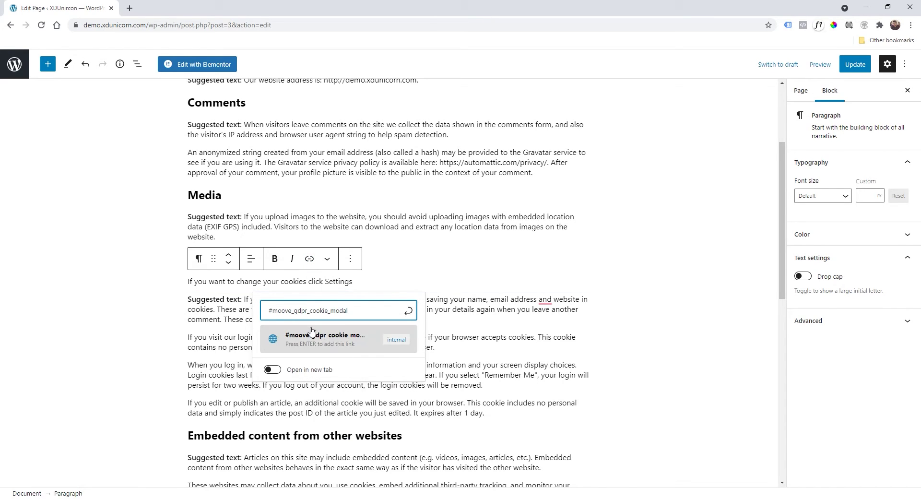
{"action": "left_click_drag", "start_coordinate": [359, 311], "coordinate": [268, 311]}
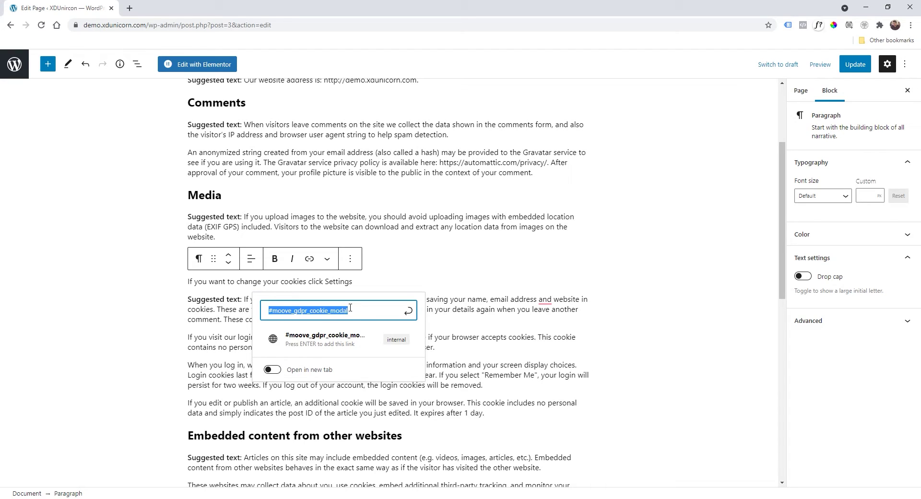
{"action": "left_click", "coordinate": [339, 341]}
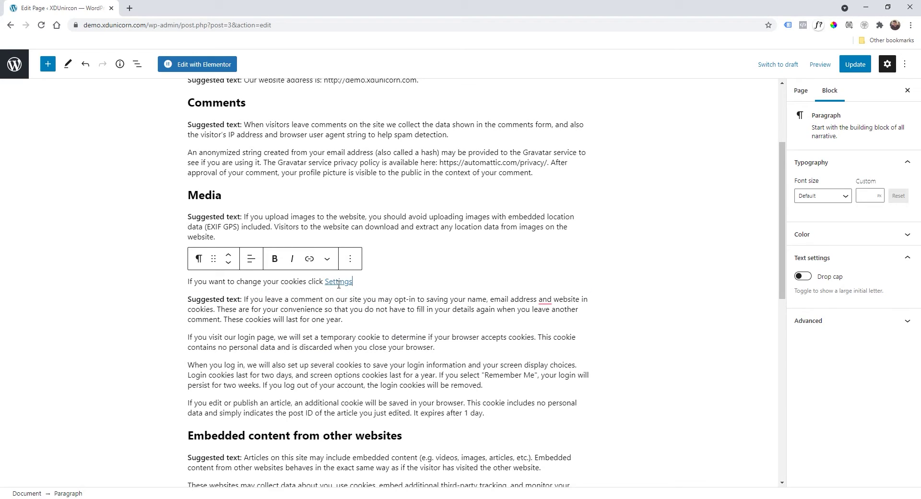
{"action": "left_click", "coordinate": [855, 66]}
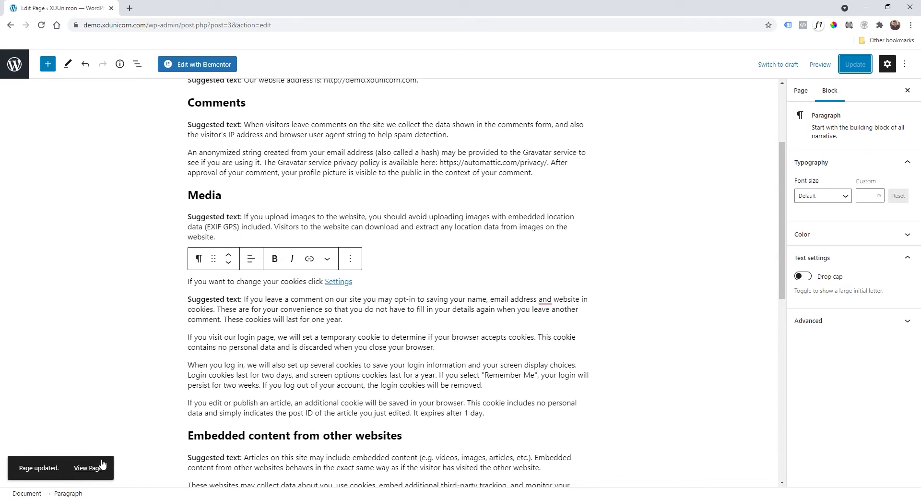
View the published Privacy Policy page and test its Settings link, viewing the cookie sections and closing the popup without changes
{"action": "left_click", "coordinate": [89, 470]}
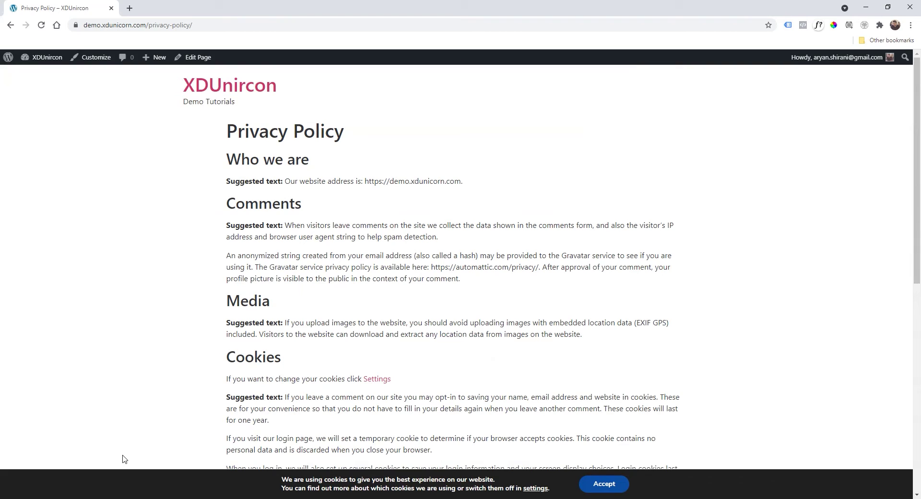
{"action": "scroll", "coordinate": [467, 240], "scroll_direction": "down", "scroll_amount": 5}
{"action": "scroll", "coordinate": [466, 254], "scroll_direction": "up", "scroll_amount": 5}
{"action": "left_click", "coordinate": [377, 379]}
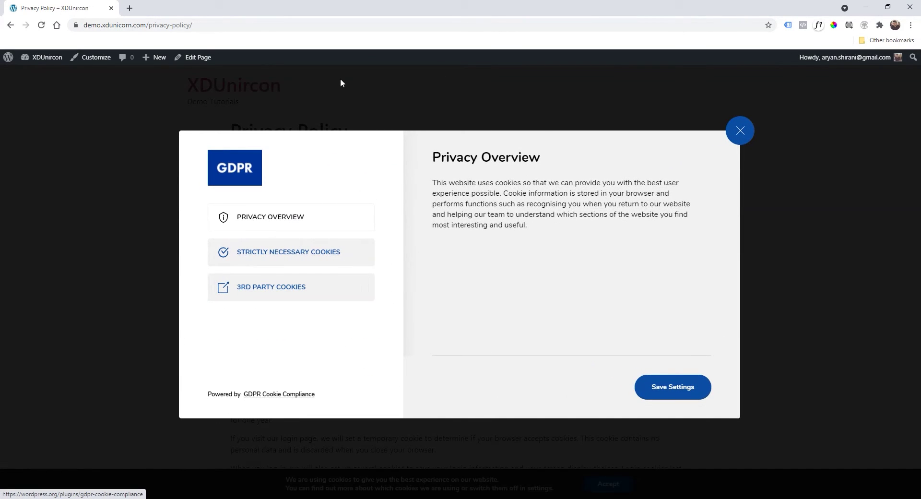
{"action": "left_click", "coordinate": [310, 261]}
{"action": "left_click", "coordinate": [302, 288]}
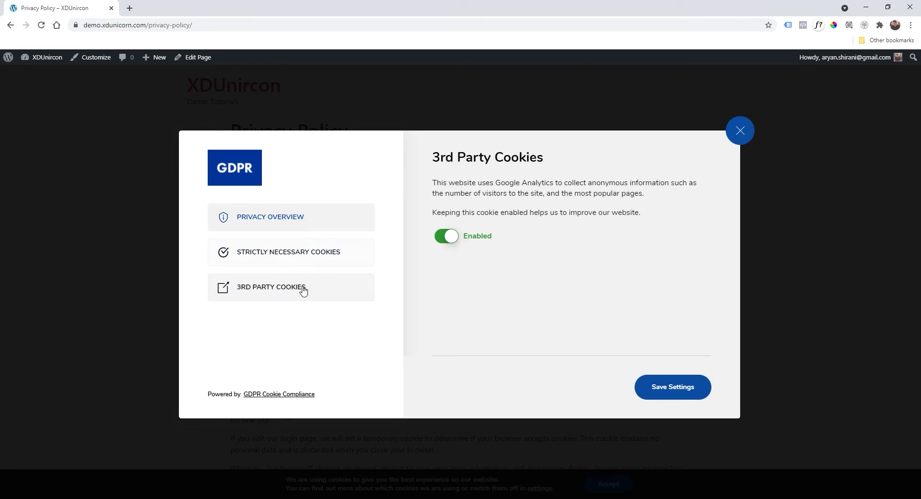
{"action": "left_click", "coordinate": [282, 225]}
{"action": "left_click", "coordinate": [740, 131]}
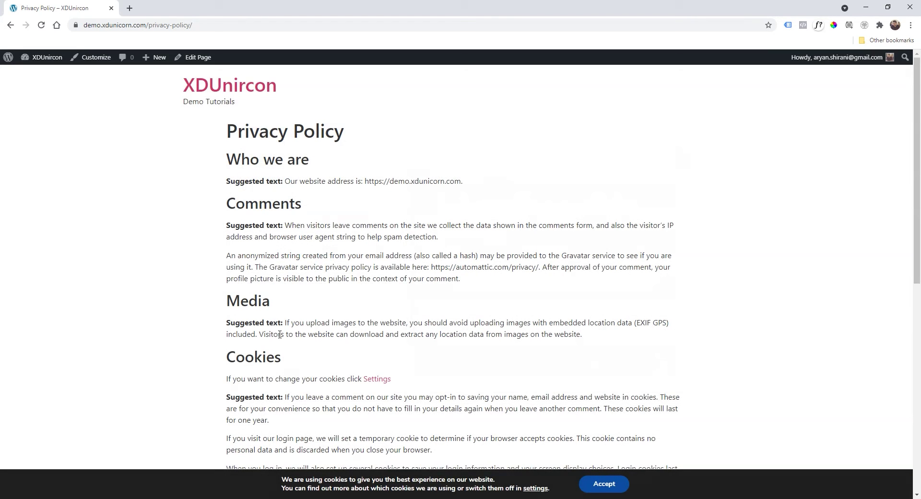